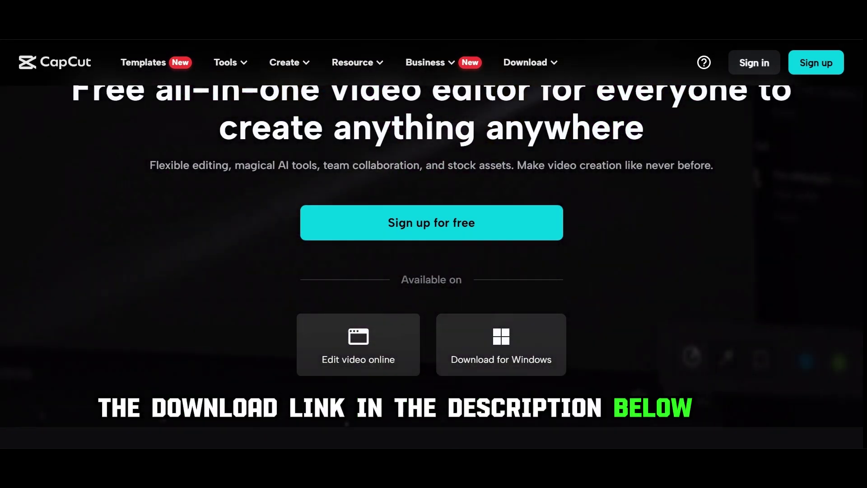
- Scroll through the CapCut website page
scroll(605, 408, down, 3)
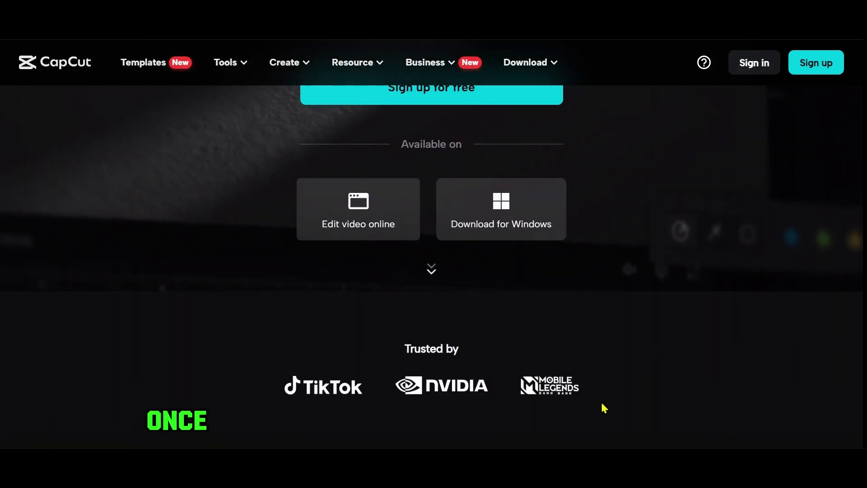
scroll(604, 407, up, 5)
scroll(604, 407, down, 3)
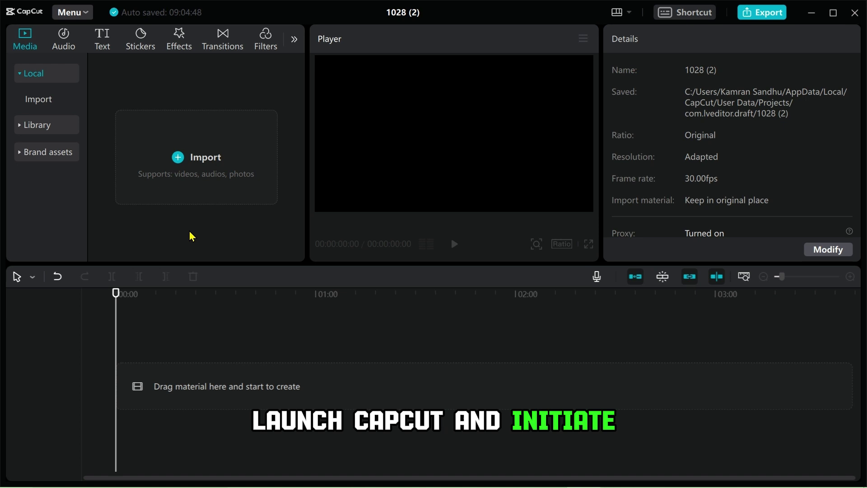
- Import the 'Motivation - Made with Clipchamp' video and place it on the timeline
click(179, 159)
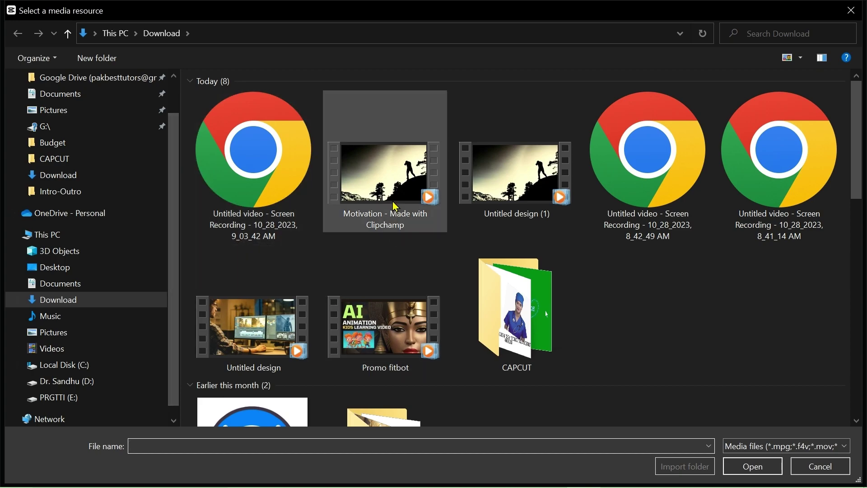
double_click(391, 199)
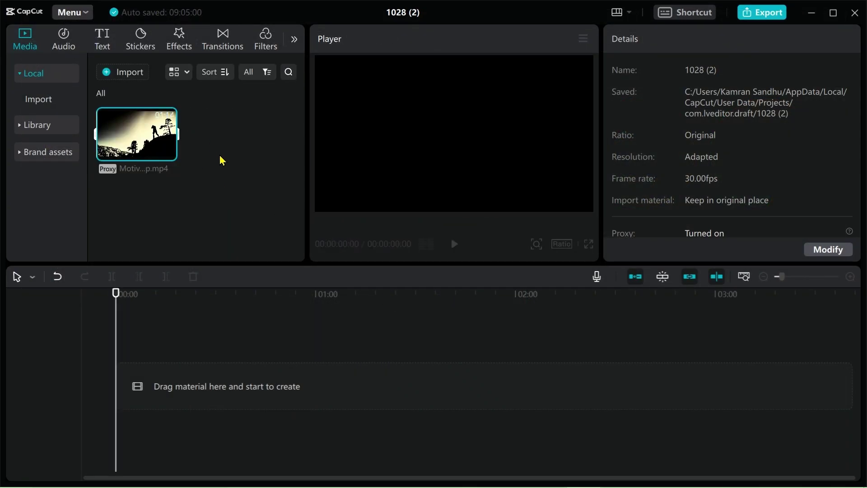
click(168, 153)
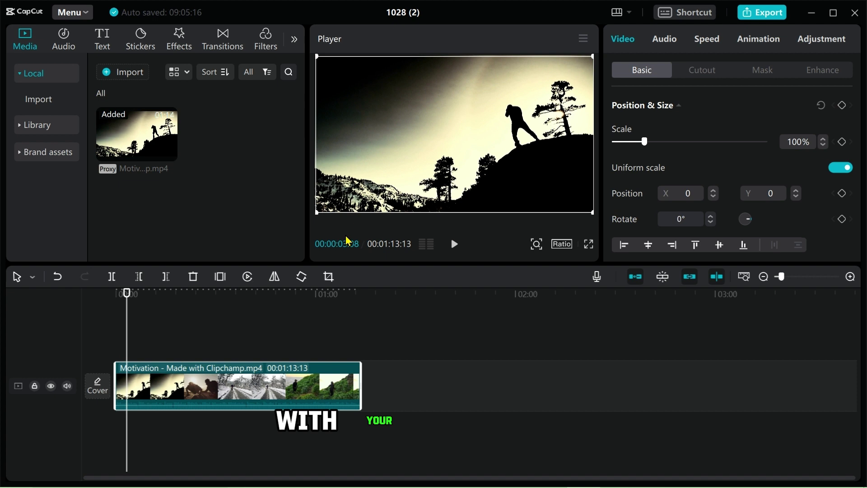
- Create auto captions from the clip's speech with English as the language
click(106, 44)
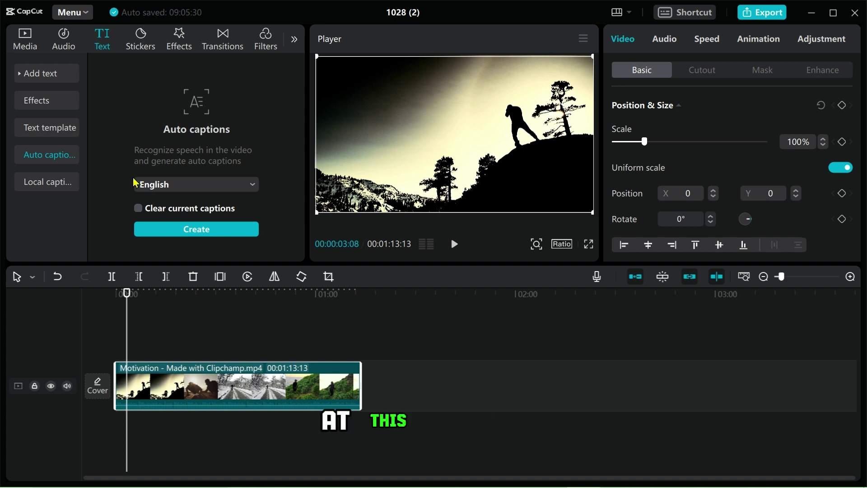
click(248, 186)
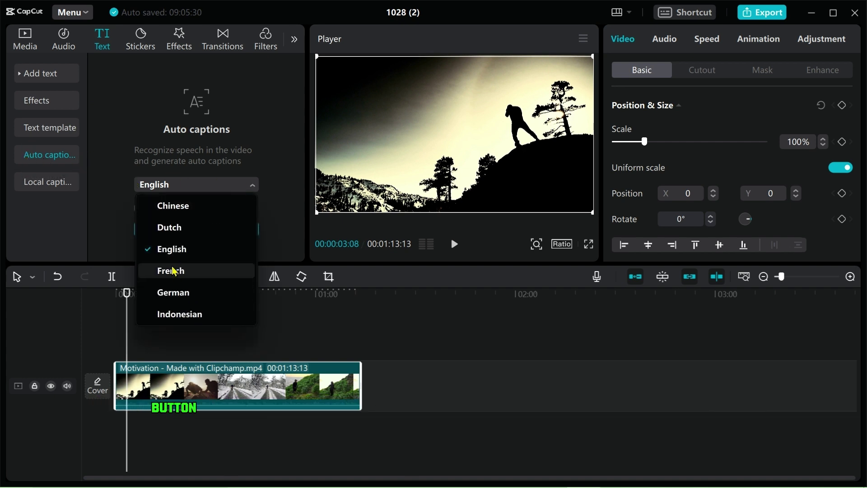
click(175, 251)
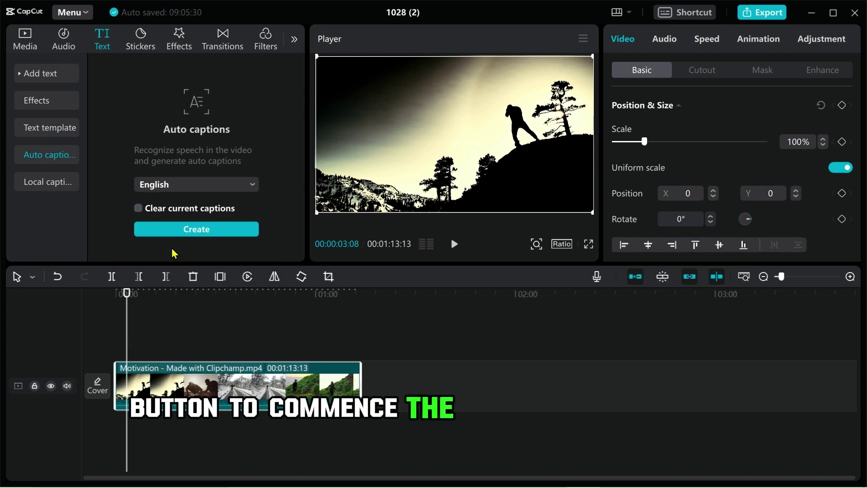
click(196, 231)
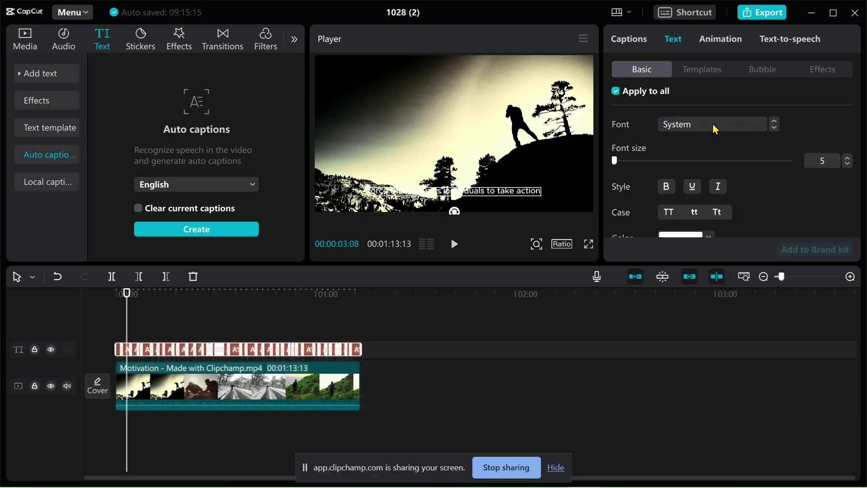
- Set the captions to the ZY Jovial font with a green colour
click(714, 129)
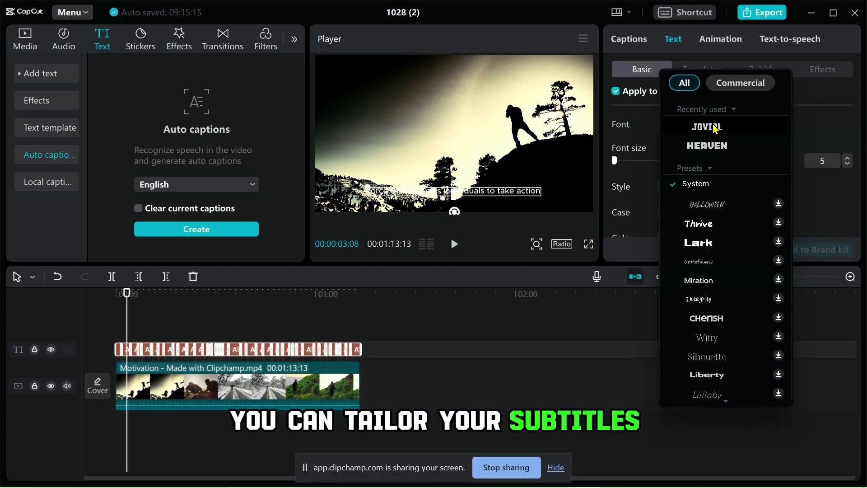
click(715, 128)
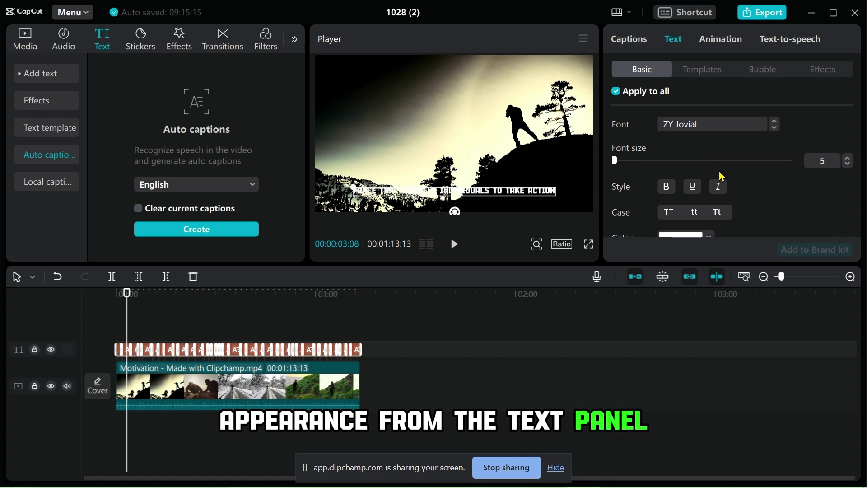
scroll(719, 192, down, 2)
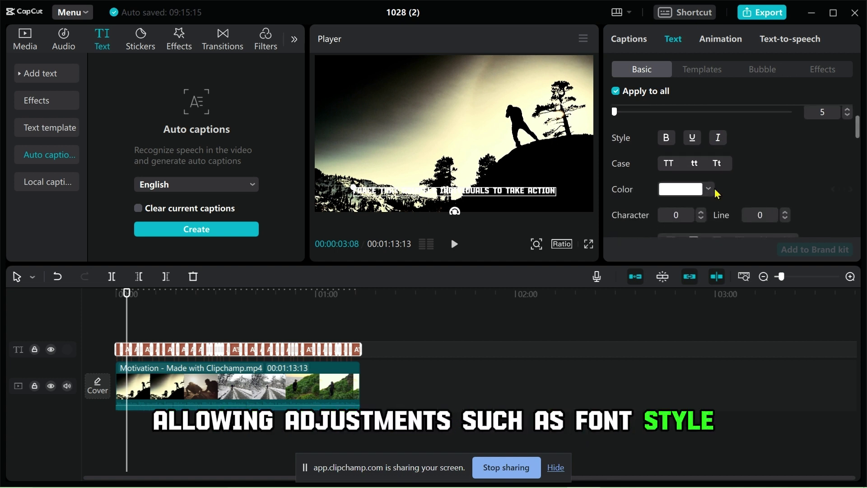
click(709, 189)
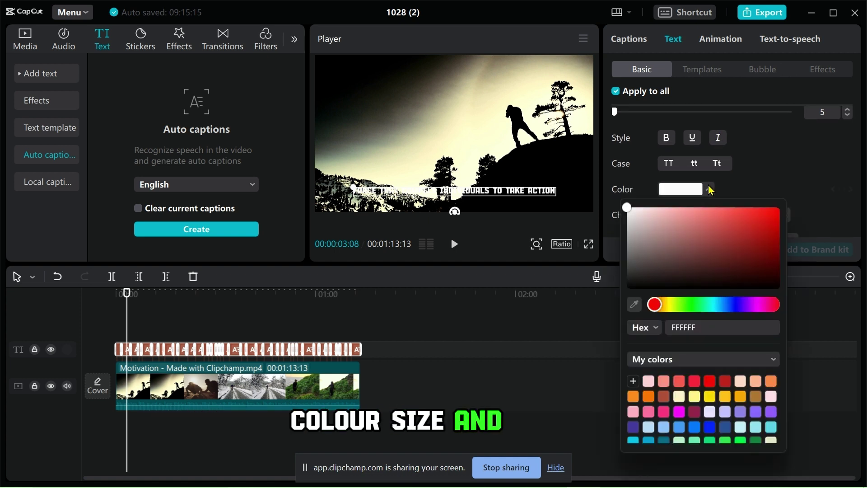
mouse_move(700, 228)
mouse_down()
mouse_move(733, 234)
mouse_move(695, 263)
mouse_up()
click(670, 305)
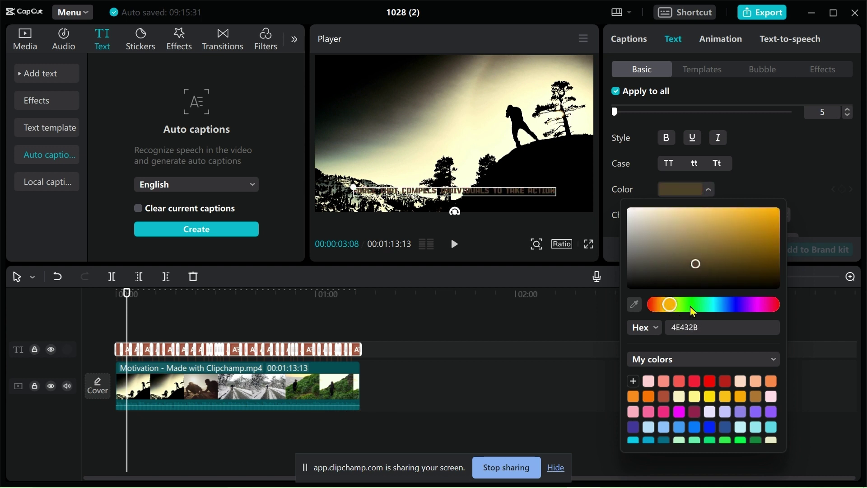
click(692, 307)
click(736, 246)
click(749, 172)
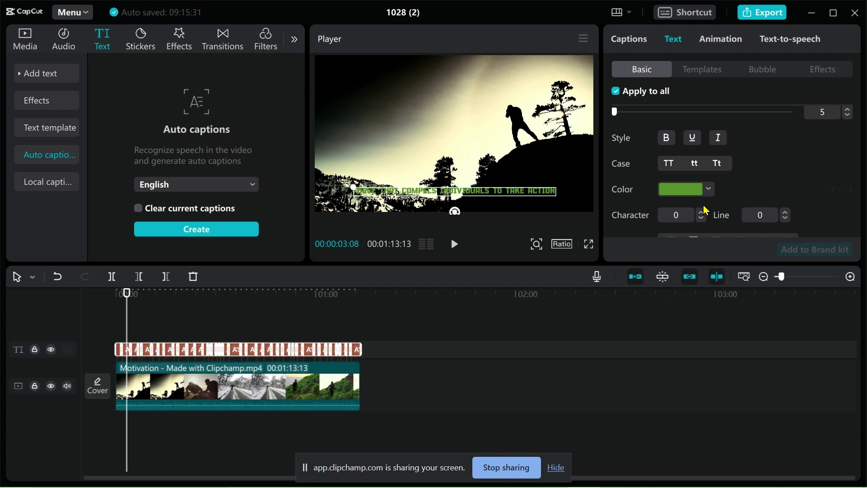
- Apply the white text with black outline preset style to the captions
scroll(706, 210, down, 2)
scroll(702, 198, down, 2)
scroll(699, 187, down, 1)
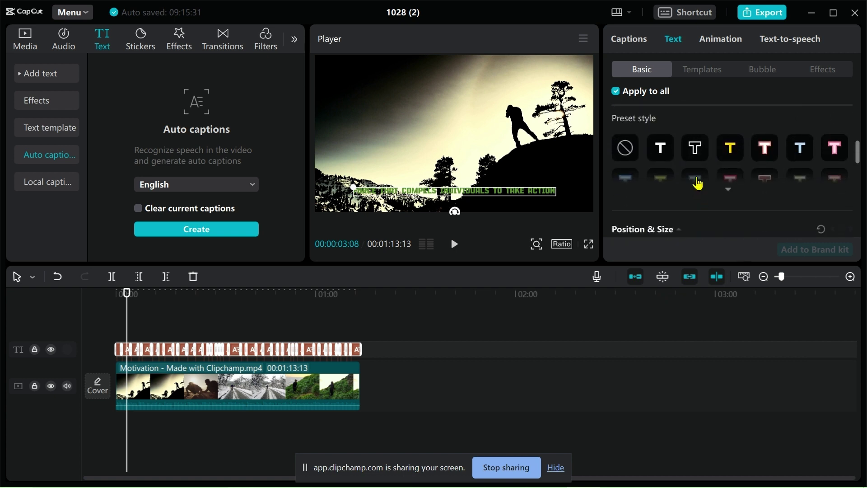
click(697, 151)
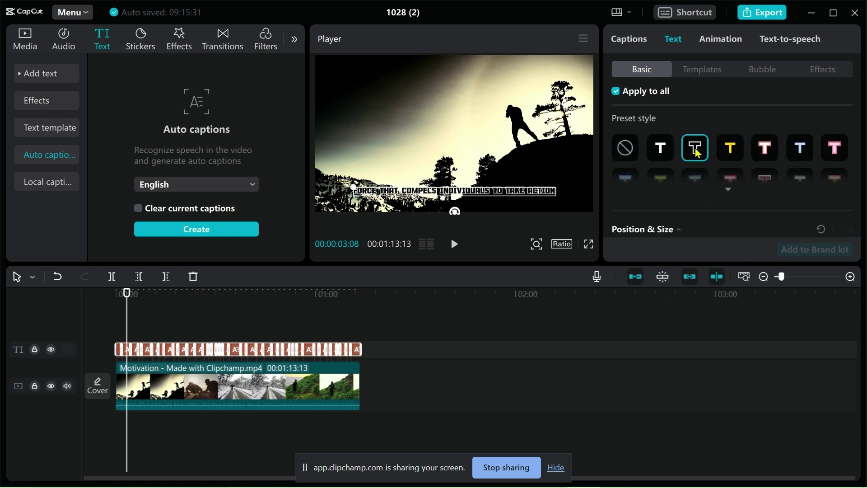
- Browse the caption Templates and Bubble preset galleries without applying any
click(717, 41)
click(673, 39)
click(702, 70)
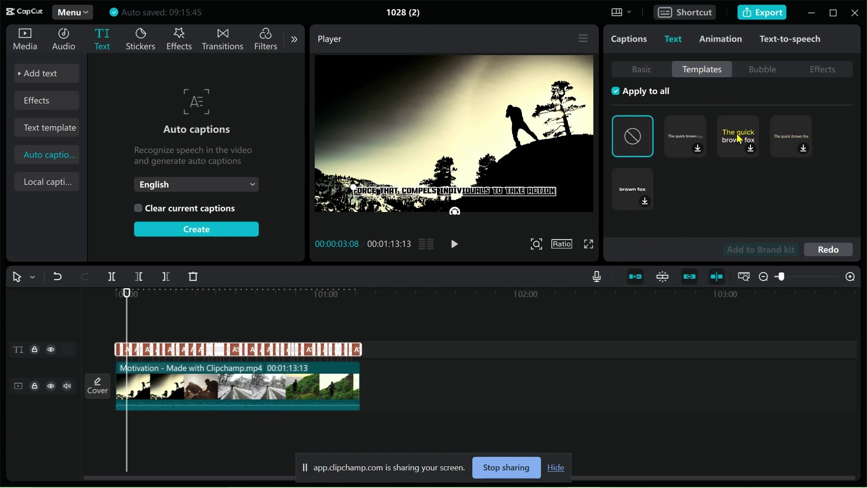
click(757, 70)
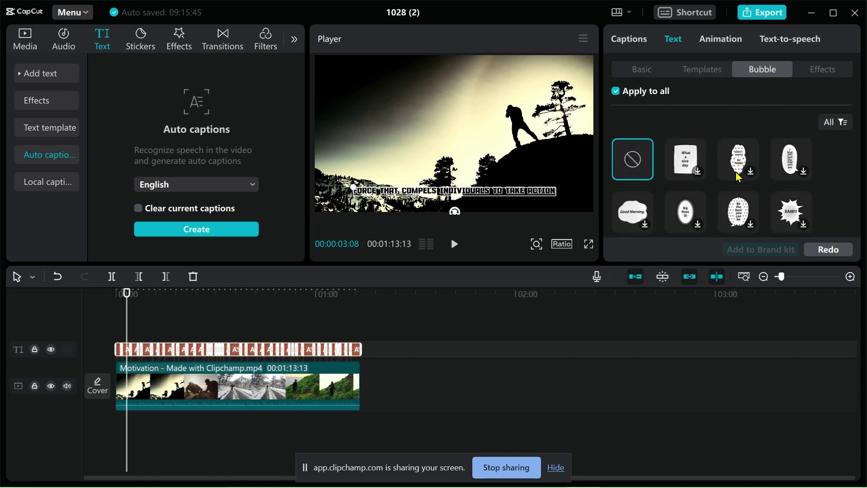
scroll(738, 176, down, 1)
scroll(738, 177, down, 1)
scroll(736, 178, down, 1)
scroll(734, 177, down, 1)
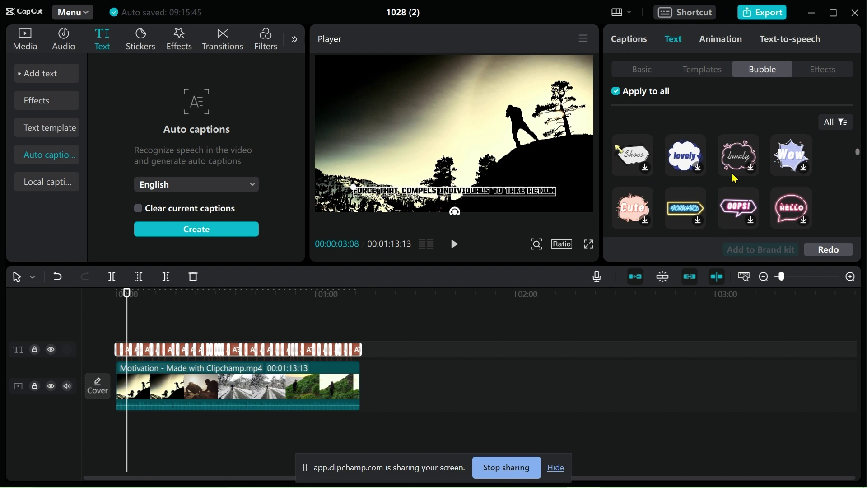
scroll(734, 179, down, 1)
- Scroll through the caption Effects presets without applying any
click(820, 72)
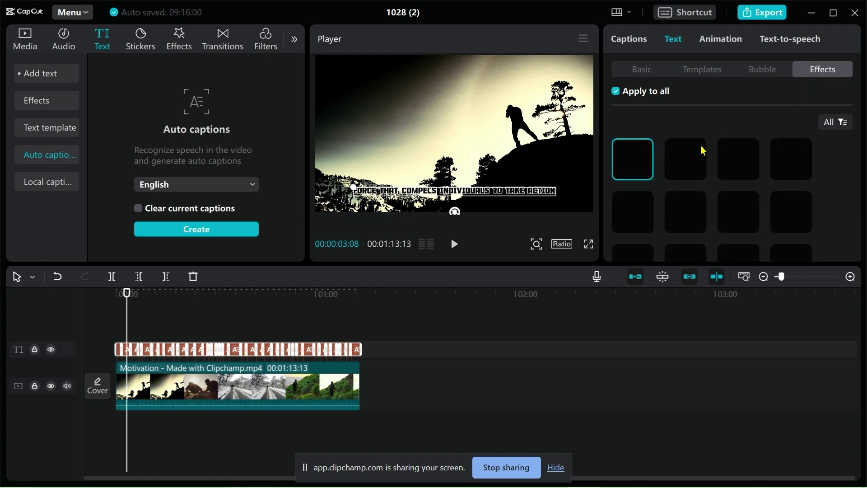
scroll(690, 190, down, 1)
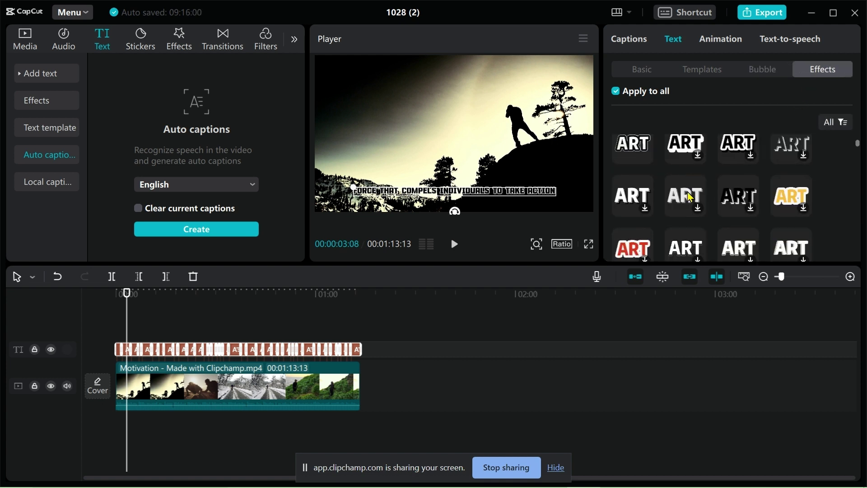
scroll(690, 197, down, 1)
scroll(690, 197, down, 1)
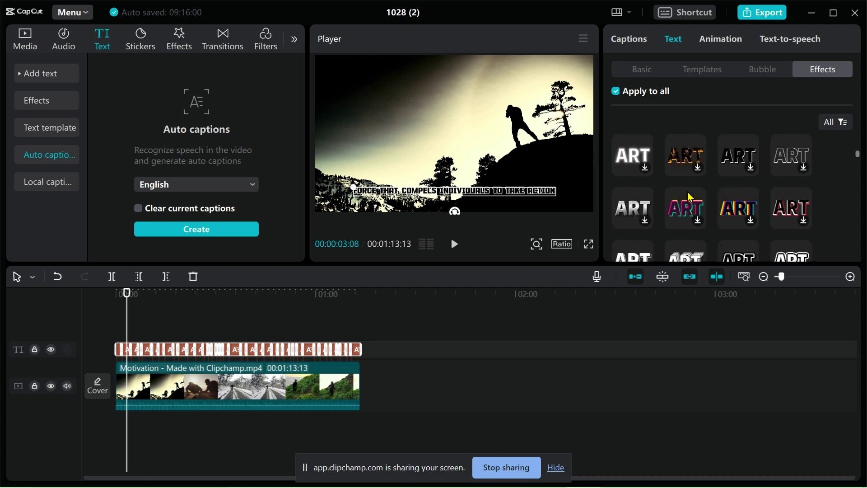
- Scroll through the caption In animation presets without applying one
click(721, 41)
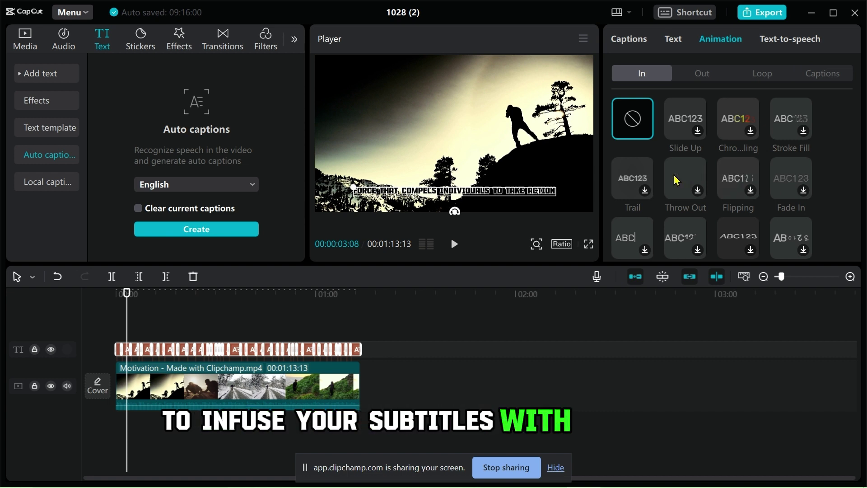
scroll(677, 240, down, 2)
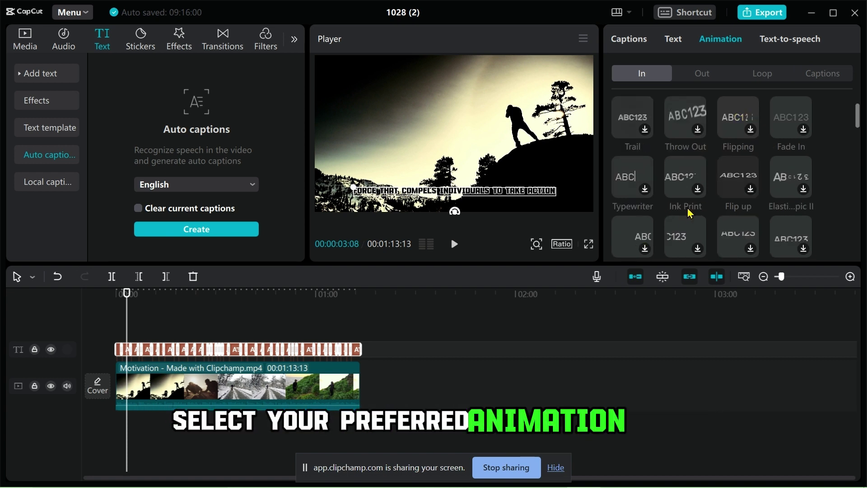
scroll(664, 238, down, 2)
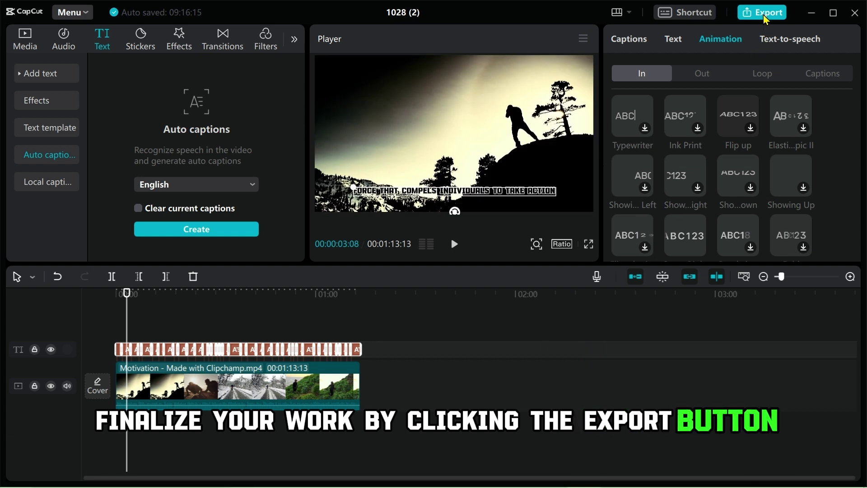
- Bring up the Export dialog with Ctrl+E and edit the video title
key(ctrl+e)
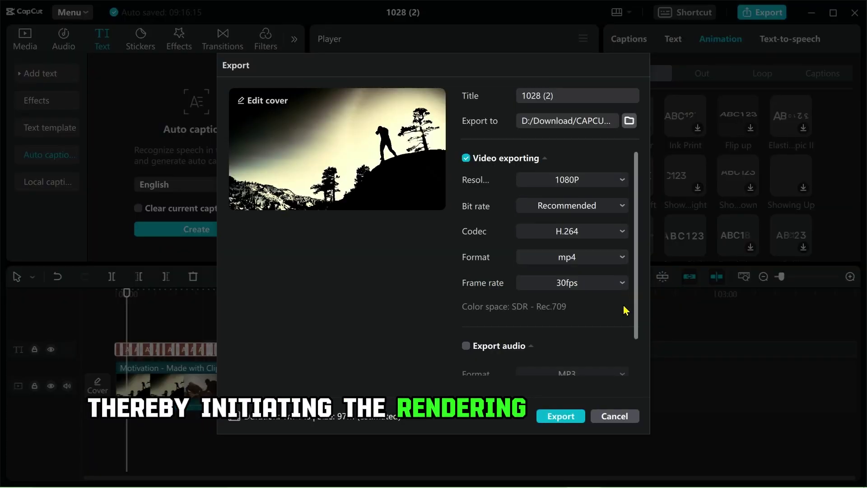
click(575, 95)
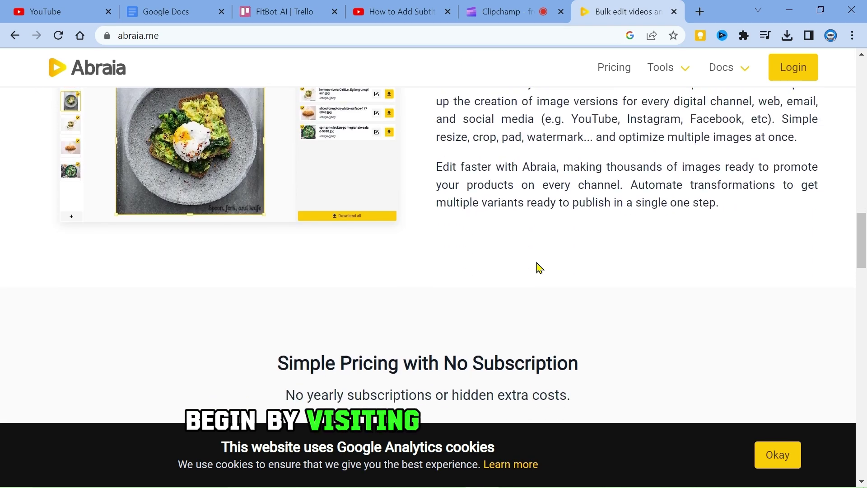
- Scroll the Abraia page down through its pricing and back up
scroll(539, 267, down, 1)
scroll(539, 268, down, 1)
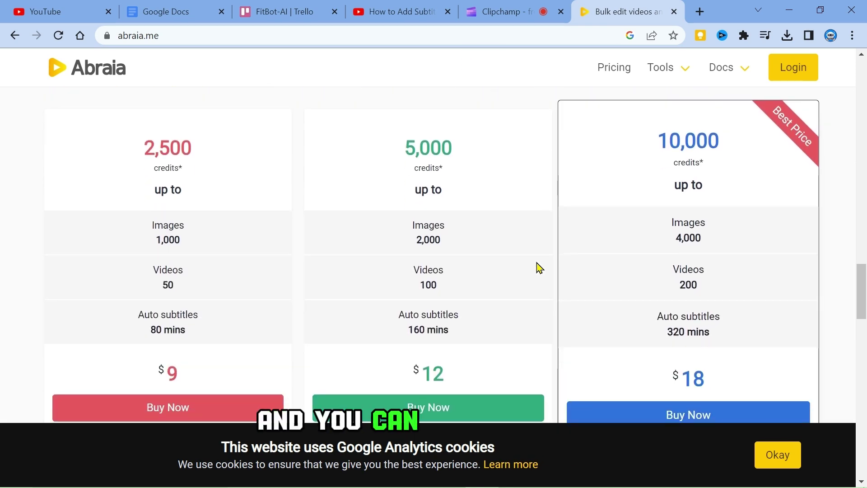
scroll(539, 268, down, 4)
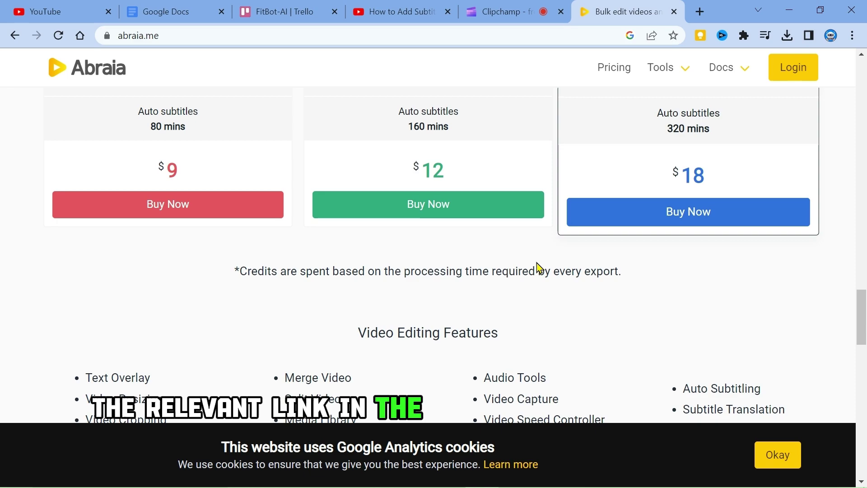
scroll(539, 267, down, 2)
scroll(539, 267, down, 4)
scroll(539, 268, down, 1)
scroll(539, 267, up, 15)
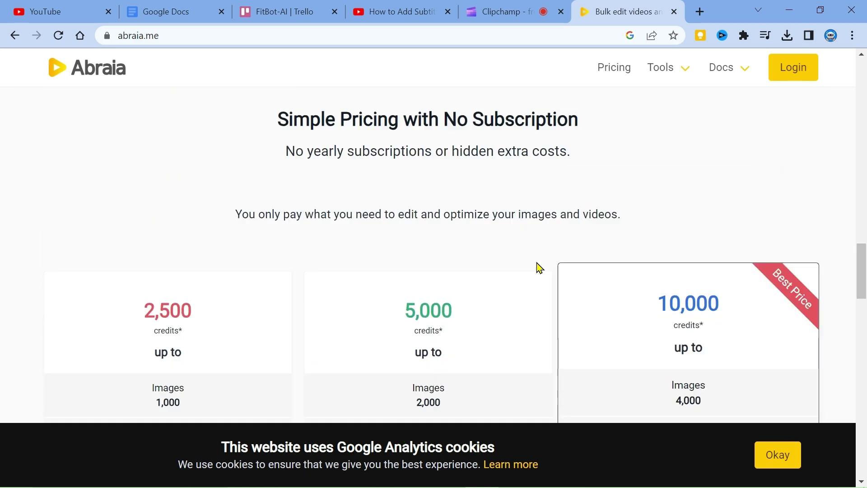
scroll(538, 267, up, 1)
scroll(537, 261, up, 8)
scroll(536, 261, up, 2)
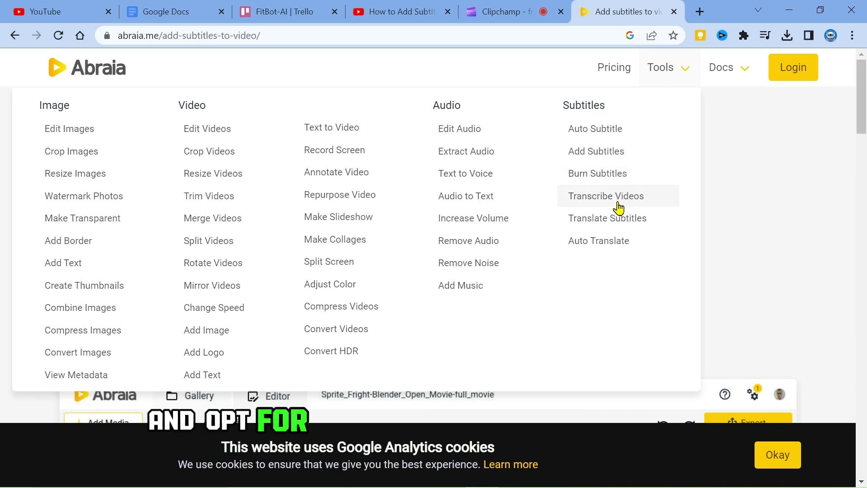
- Start Abraia's Transcribe Videos auto-transcribe, log in with Google, and enter the editor
click(618, 197)
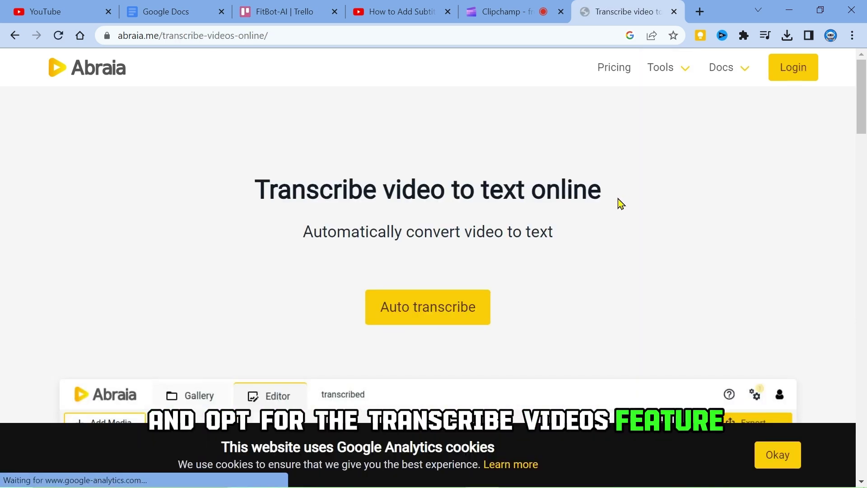
click(420, 314)
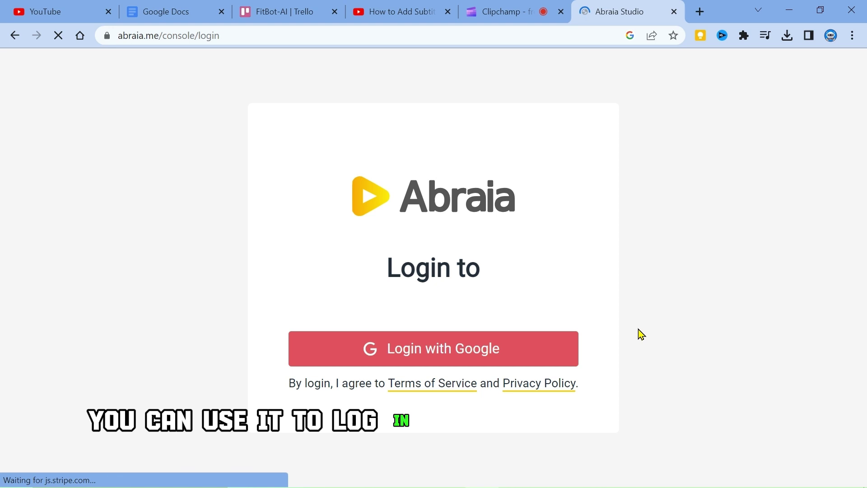
click(418, 354)
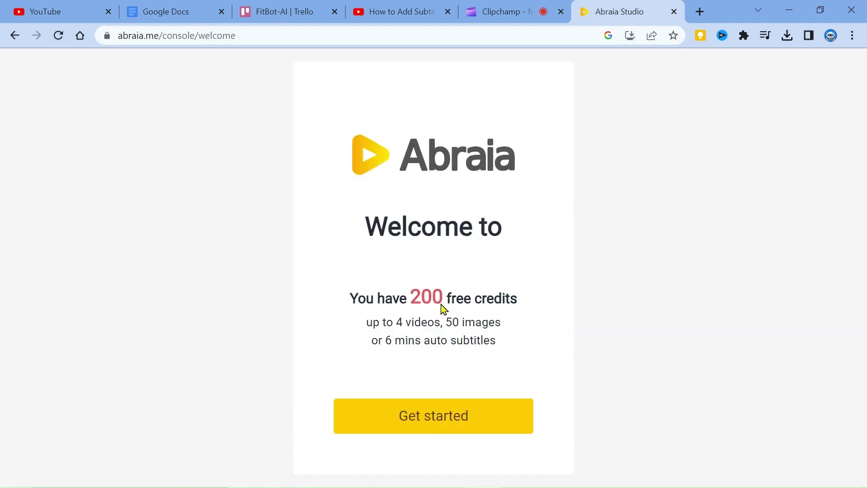
click(443, 419)
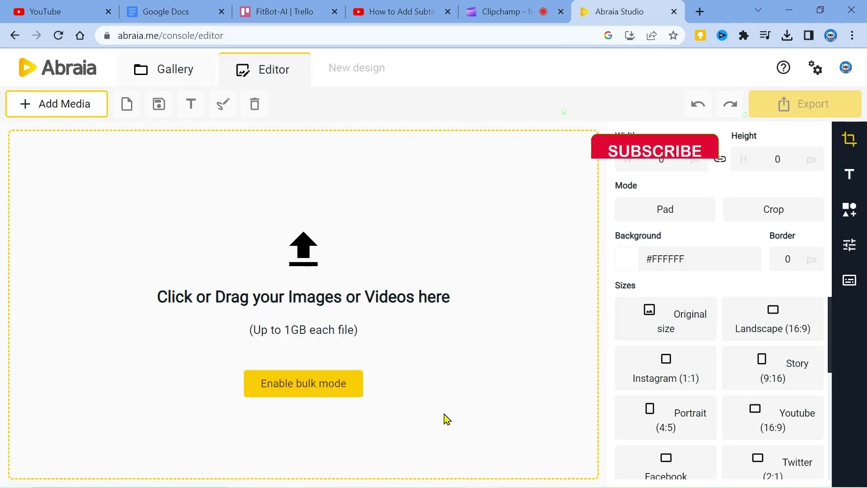
- Upload the Motivation video into the Abraia editor and show the Subtitles panel
click(43, 108)
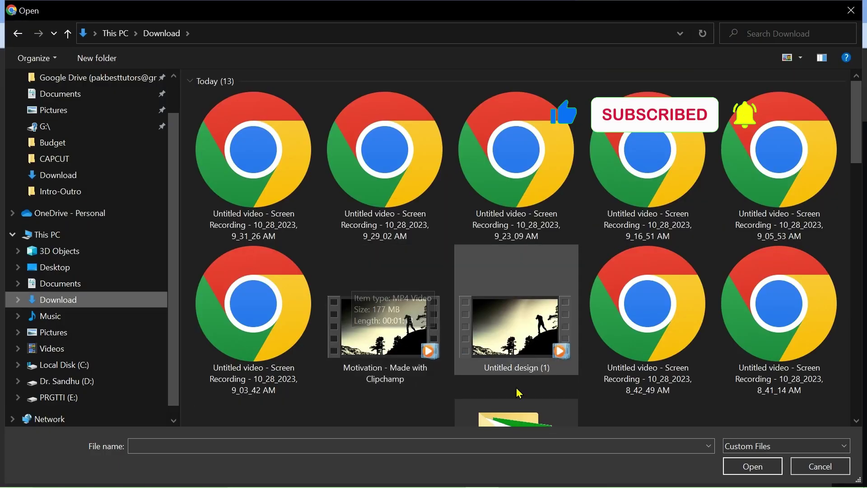
double_click(370, 337)
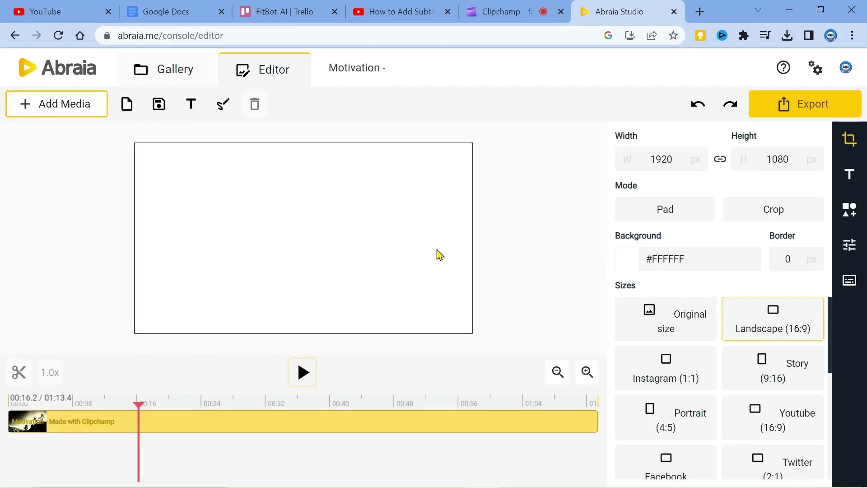
click(852, 283)
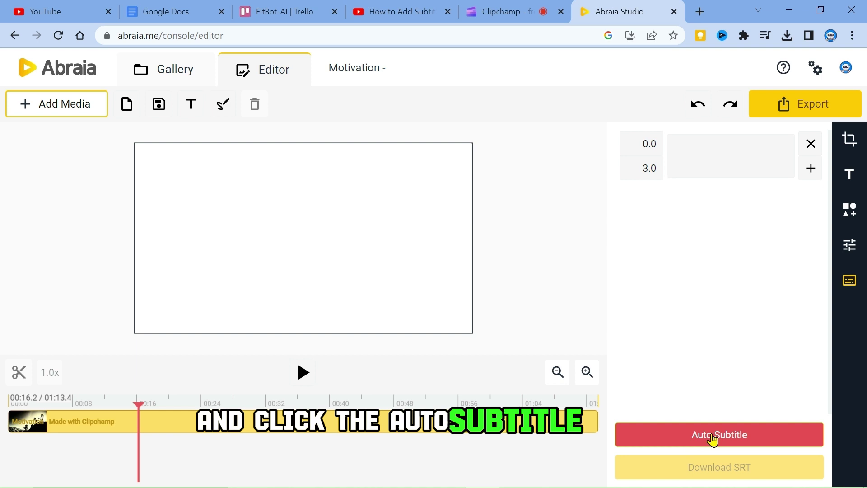
- Auto-generate Abraia subtitles from the video's speech, preview them, and select the on-screen caption
click(712, 436)
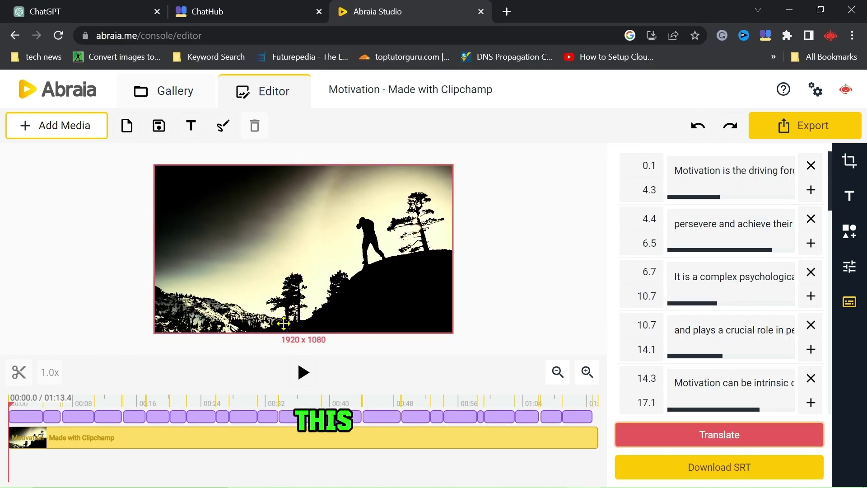
click(302, 373)
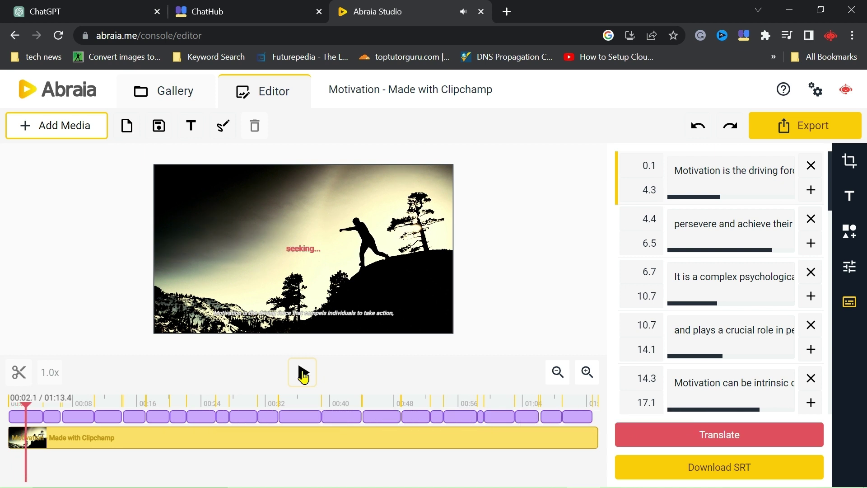
click(348, 318)
- Browse the subtitle font list and the text and outline colour pickers
click(351, 313)
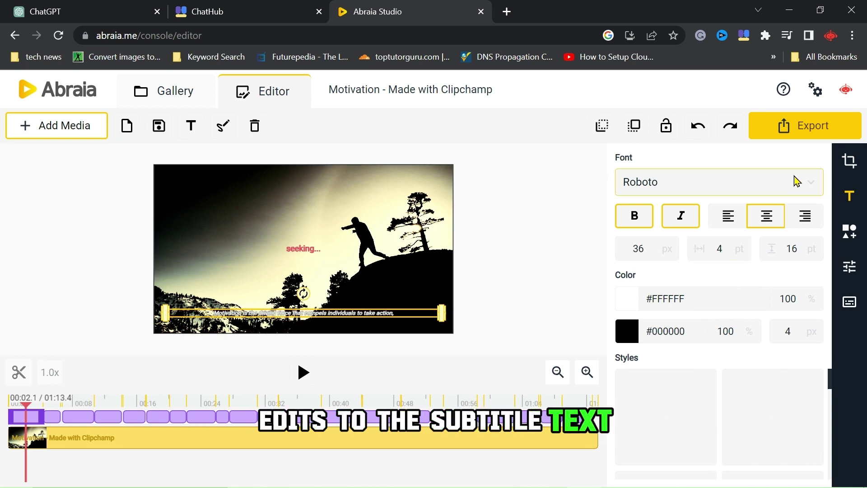
click(809, 183)
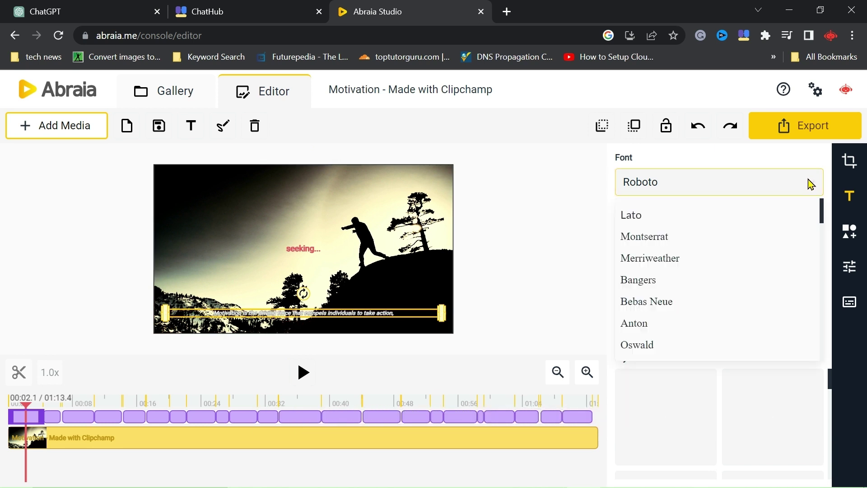
click(650, 240)
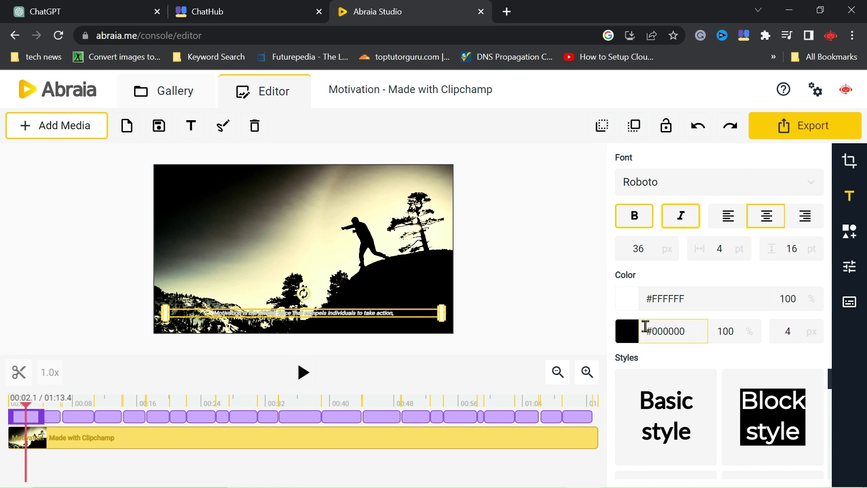
click(635, 300)
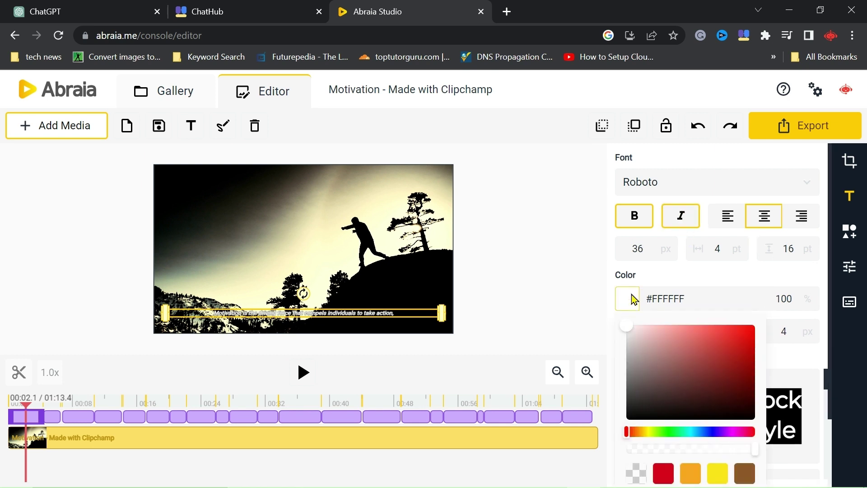
click(635, 300)
click(634, 300)
click(629, 301)
click(628, 331)
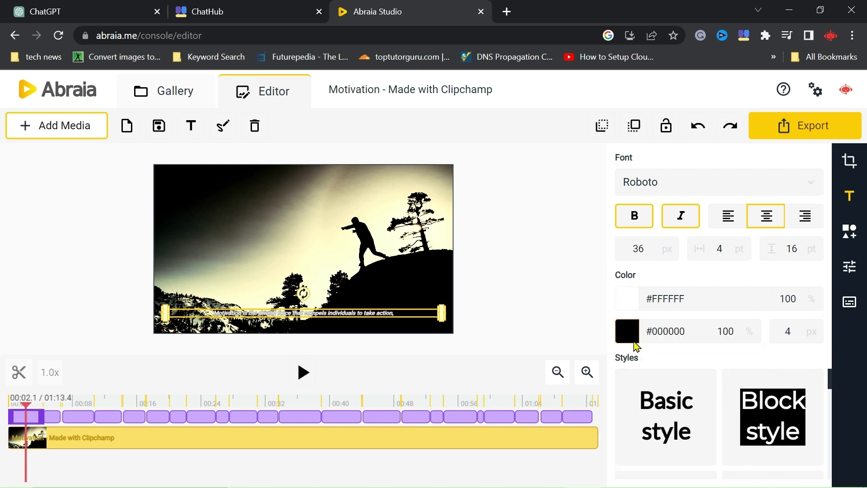
- Apply the Rounded pink-background subtitle style after trying Block and Basic, and open export options
click(783, 422)
click(664, 442)
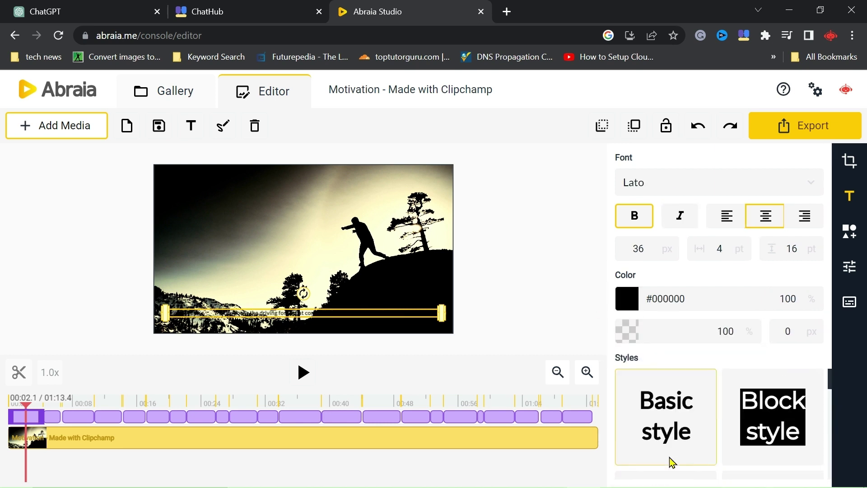
scroll(664, 401, down, 3)
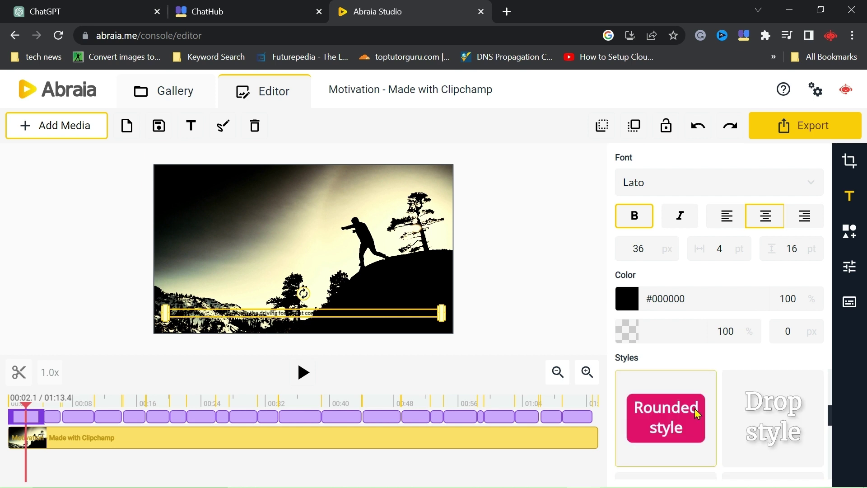
key(ctrl+minus)
click(704, 360)
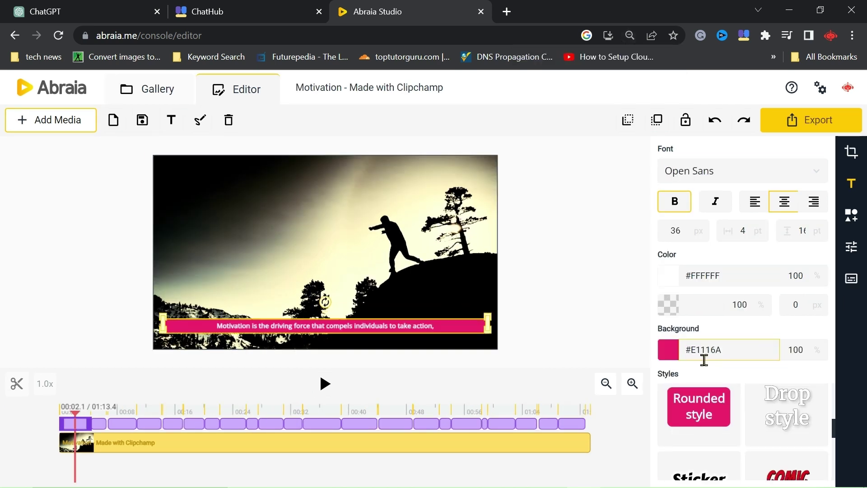
scroll(711, 389, down, 3)
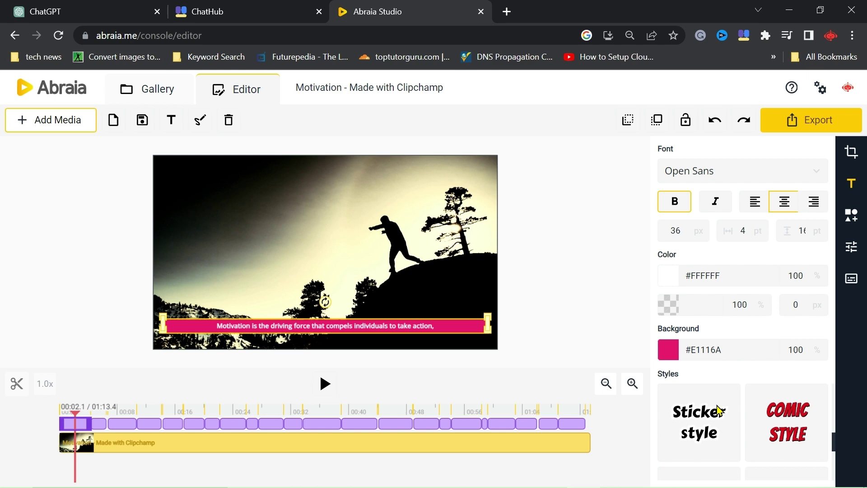
scroll(721, 411, up, 5)
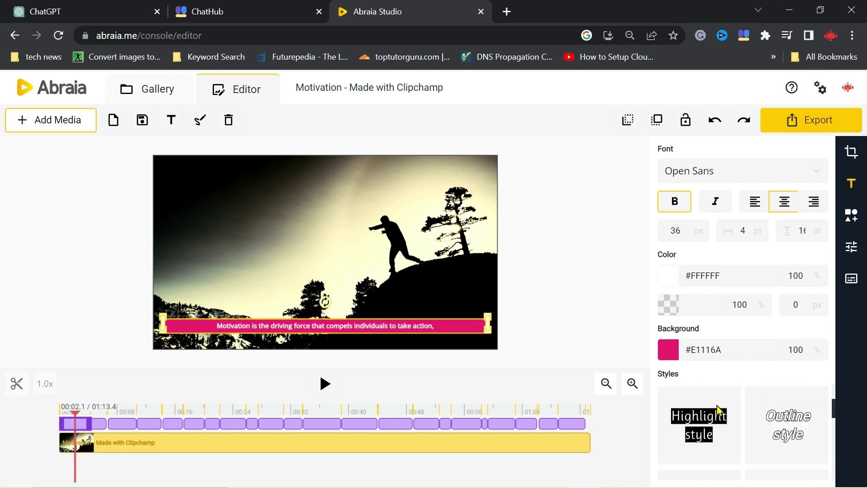
scroll(720, 410, up, 3)
click(809, 125)
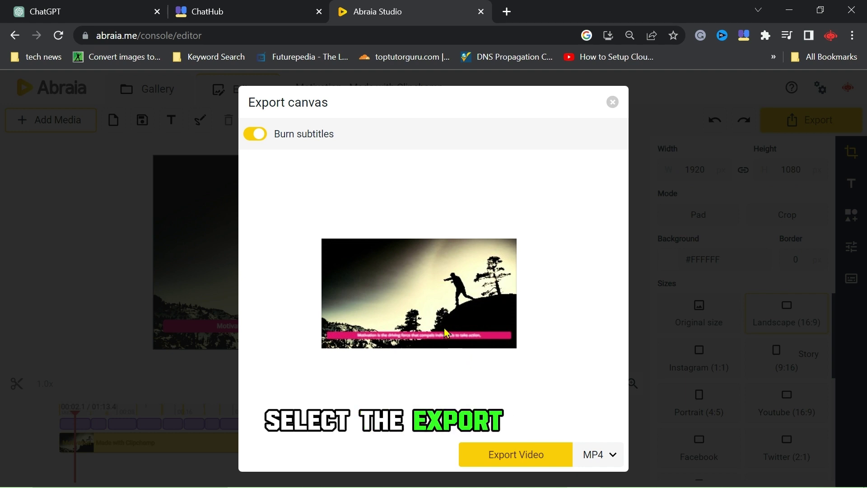
- Export the Motivation video with burned-in subtitles and download the finished file
click(525, 455)
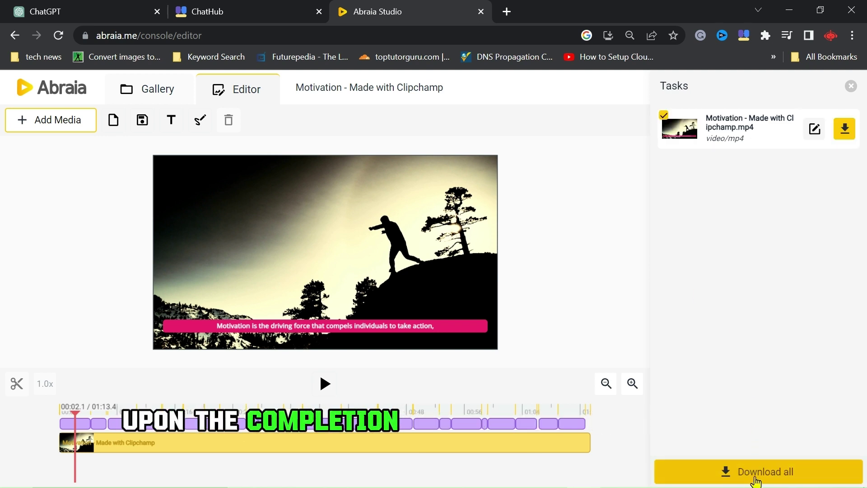
click(740, 473)
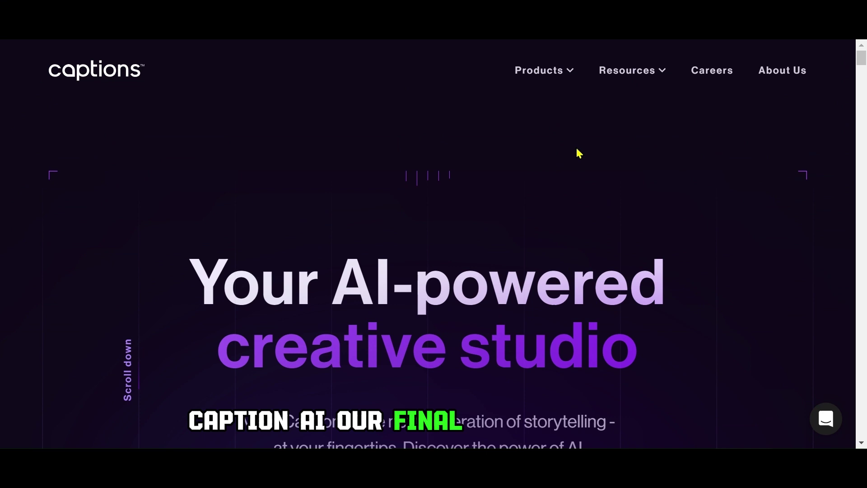
- Scroll through captions.ai and choose Add Subtitles from the Products menu
scroll(579, 156, down, 3)
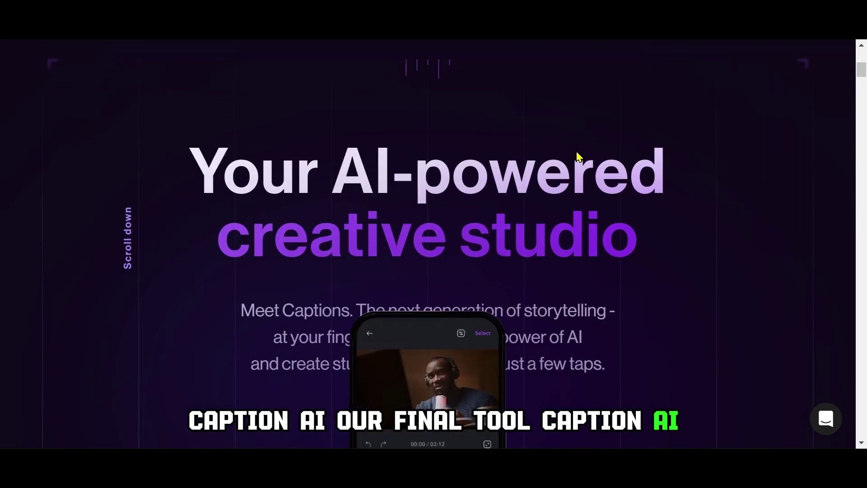
scroll(579, 157, down, 5)
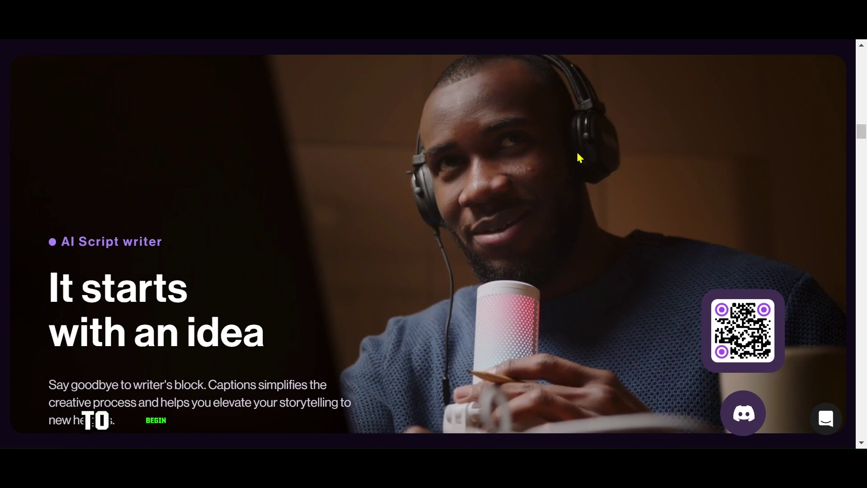
scroll(579, 157, down, 5)
scroll(579, 156, down, 2)
scroll(579, 157, down, 7)
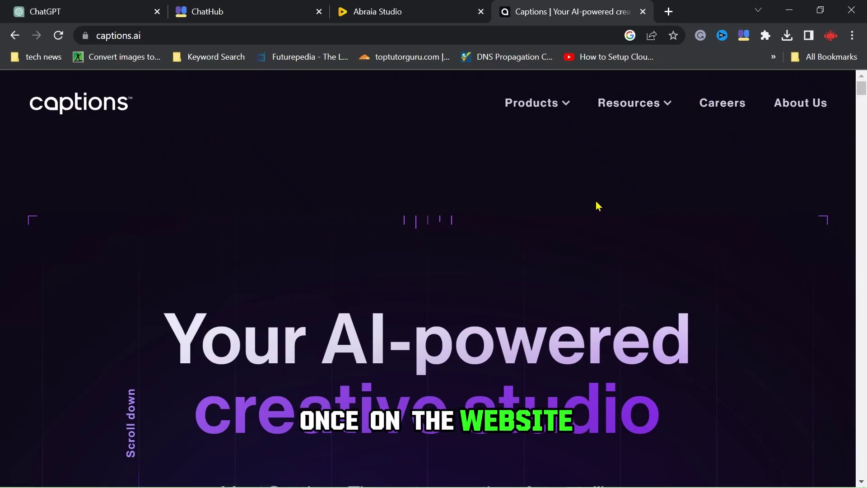
click(562, 103)
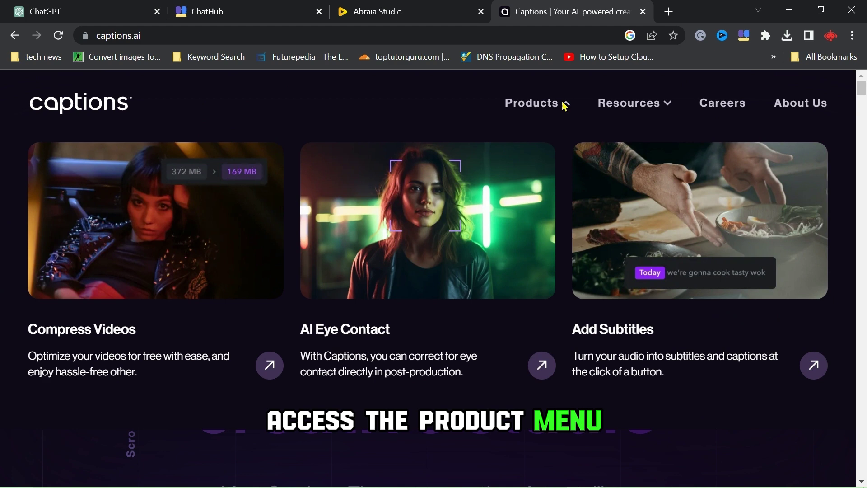
click(565, 105)
click(551, 105)
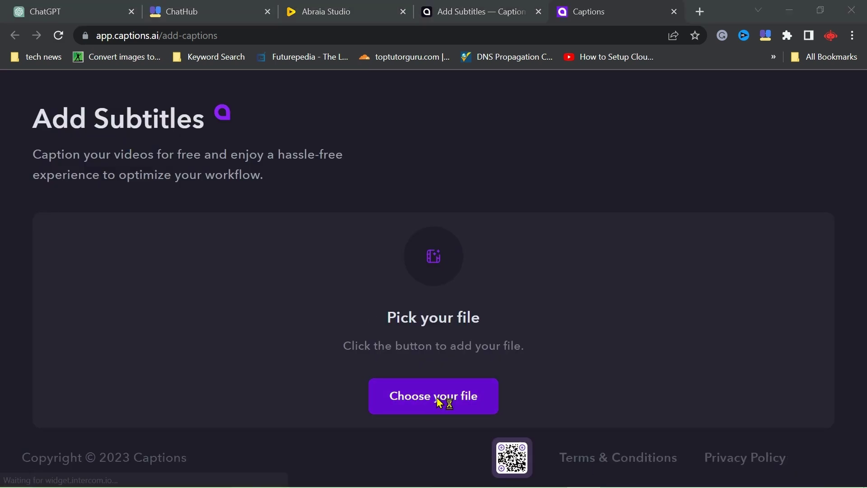
- Upload 'Motivation - Made with Clipchamp' and start generating its captions
click(439, 401)
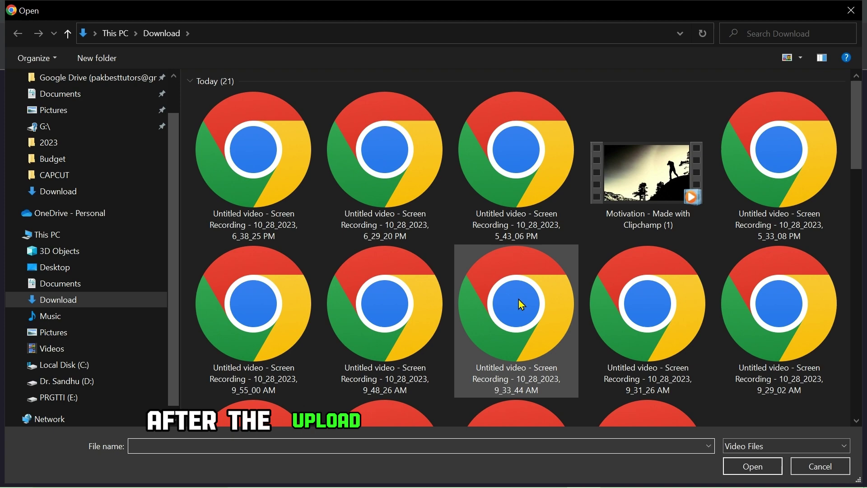
scroll(518, 299, down, 5)
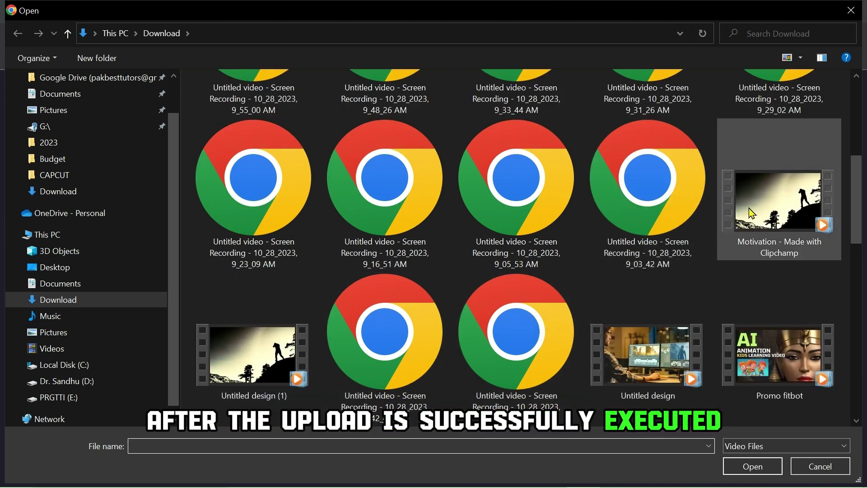
double_click(768, 199)
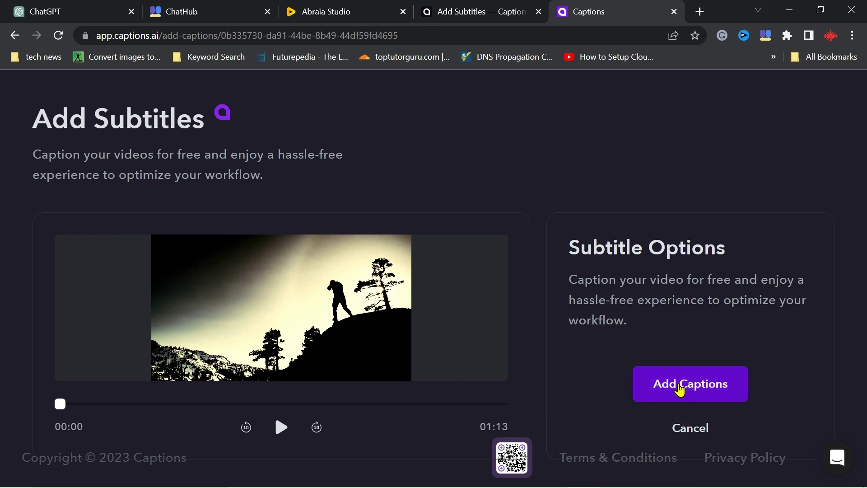
click(681, 384)
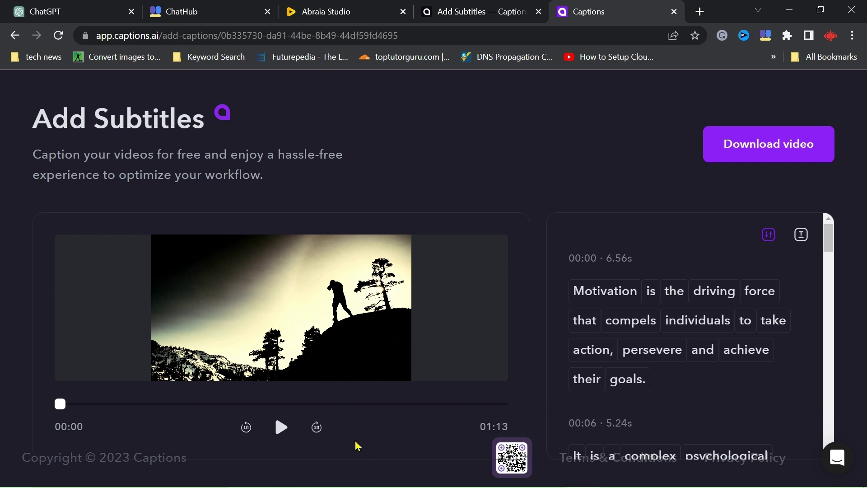
- Preview the captioned video and try the Default caption style
click(281, 427)
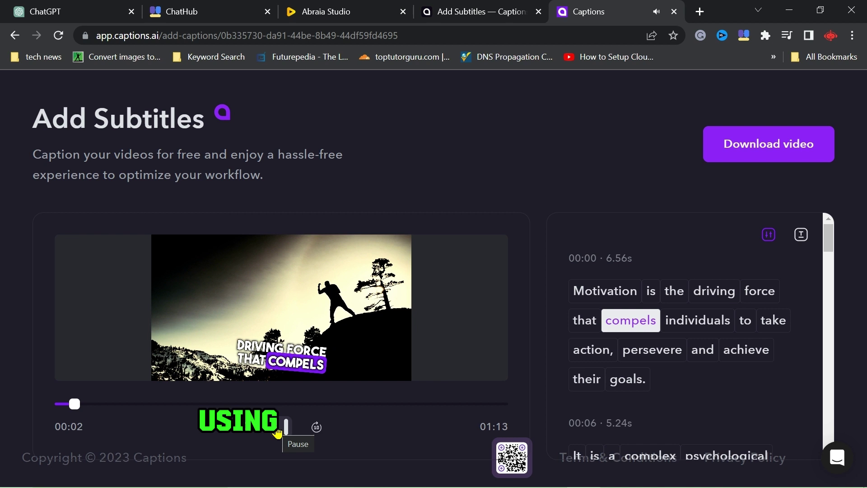
click(289, 427)
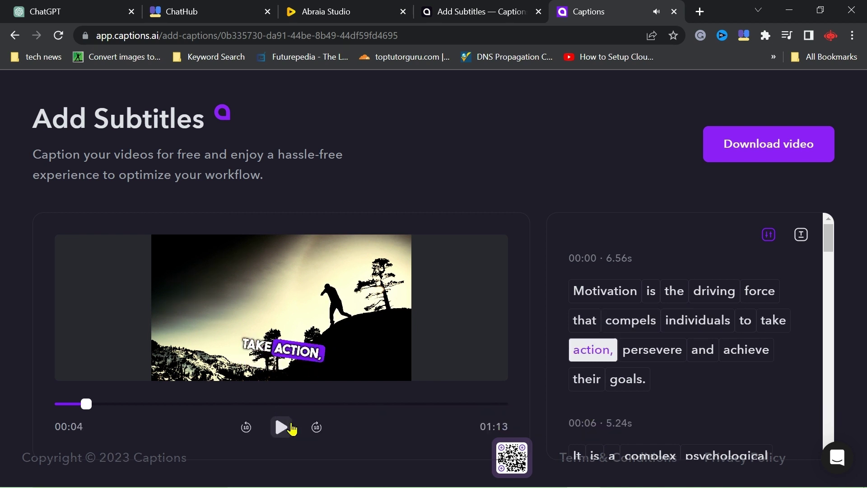
click(802, 237)
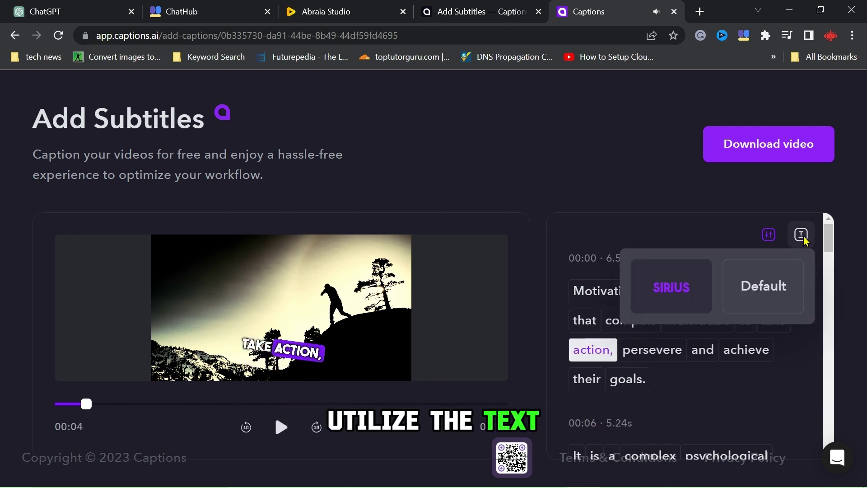
click(767, 286)
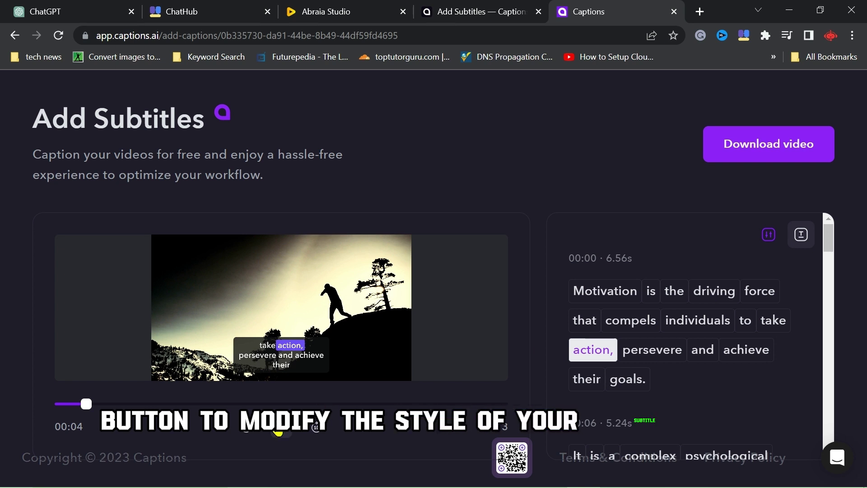
click(279, 430)
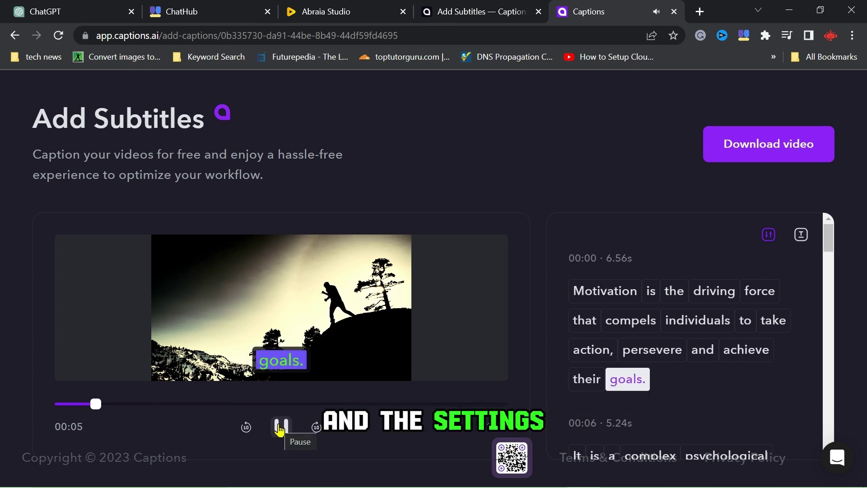
click(280, 428)
- Raise the captions slightly, shrink them a little, and switch to the SIRIUS style
click(767, 236)
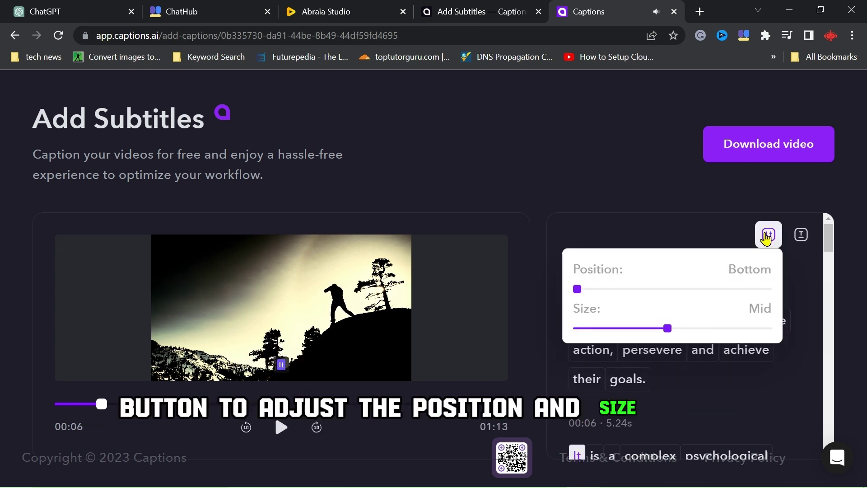
drag(578, 289, 596, 289)
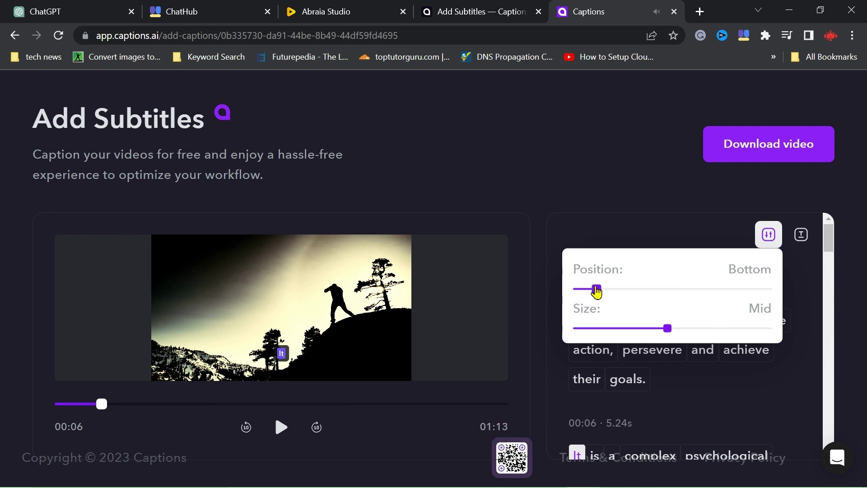
click(280, 428)
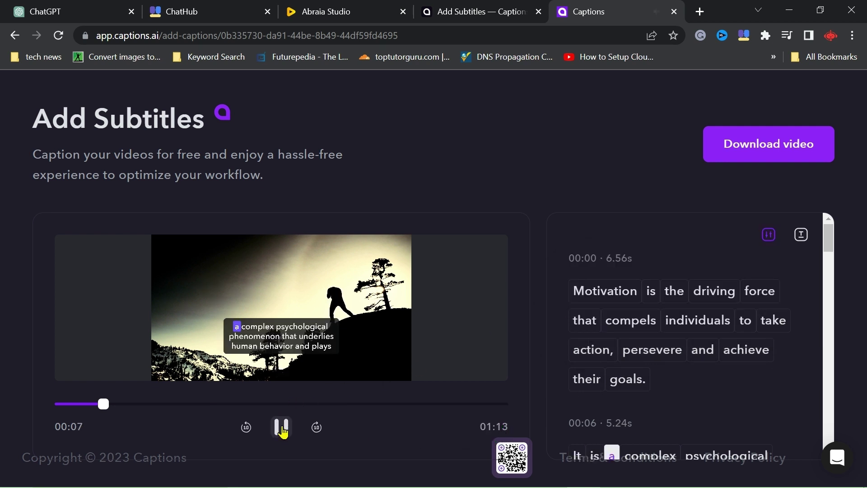
click(768, 234)
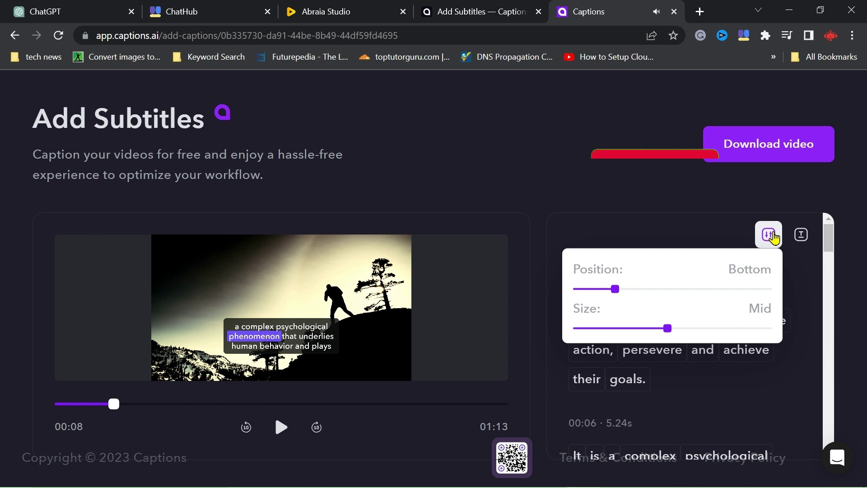
drag(667, 332, 650, 330)
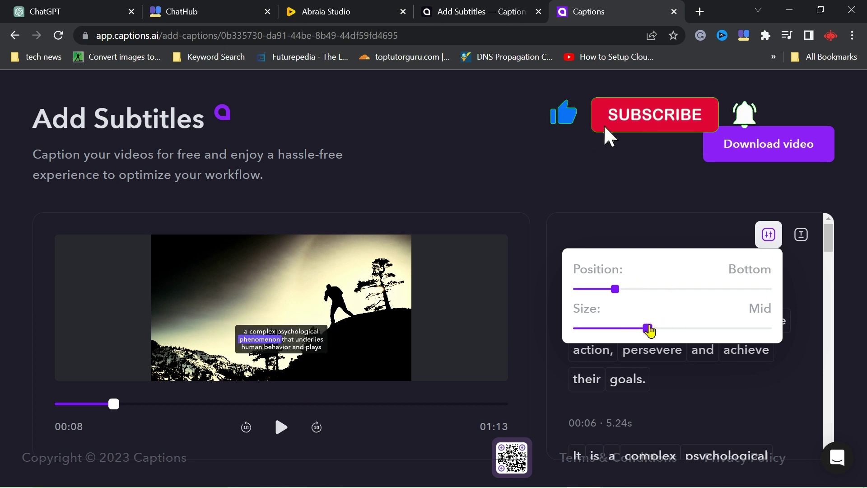
click(800, 234)
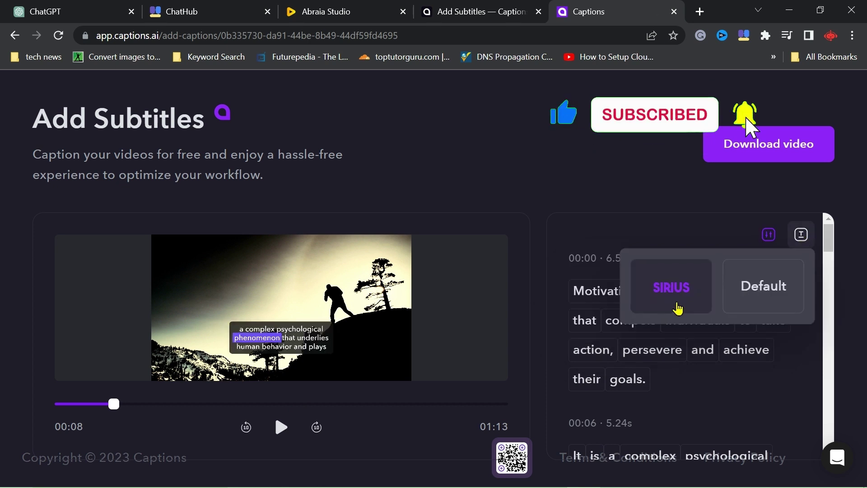
click(686, 311)
click(275, 432)
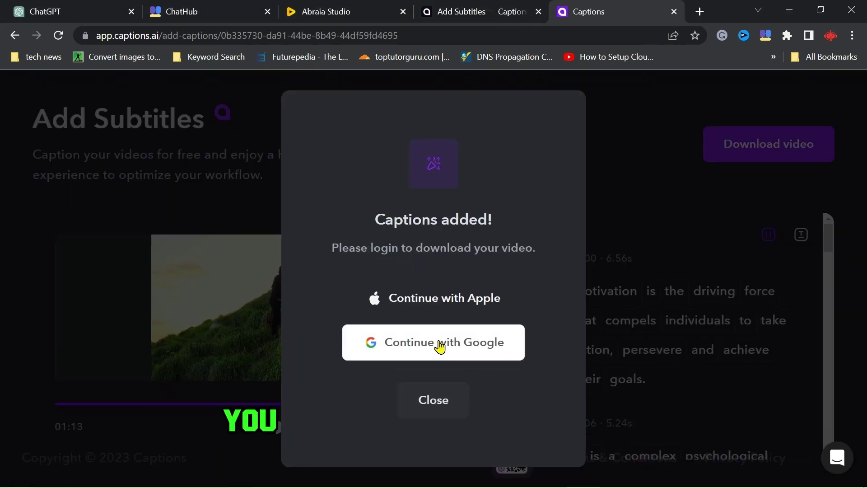
- Sign in with Google and download the 20.16 MB captioned MP4
click(441, 346)
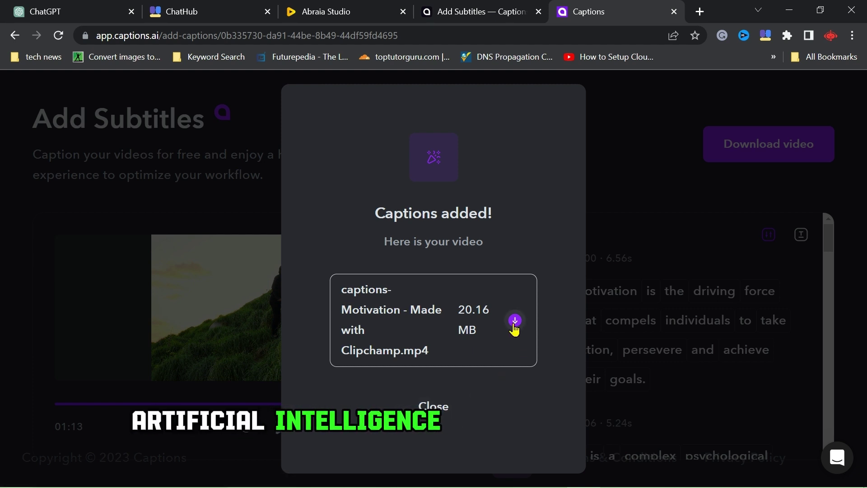
click(515, 322)
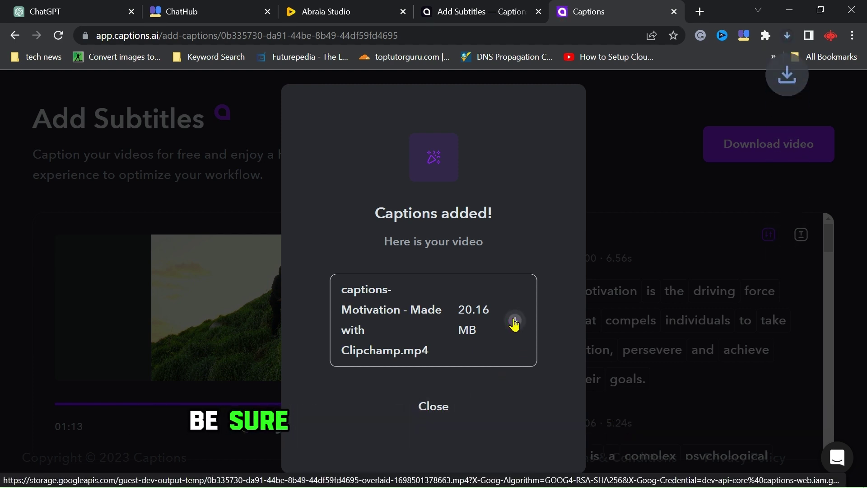